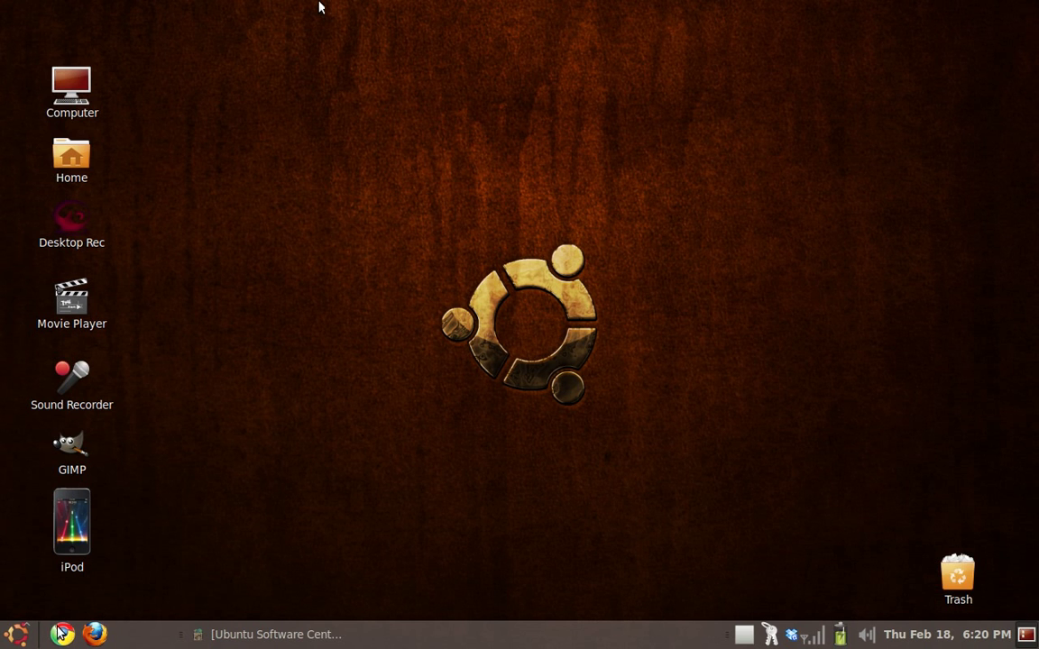
- Open the Properties dialog for the bottom panel
click(16, 636)
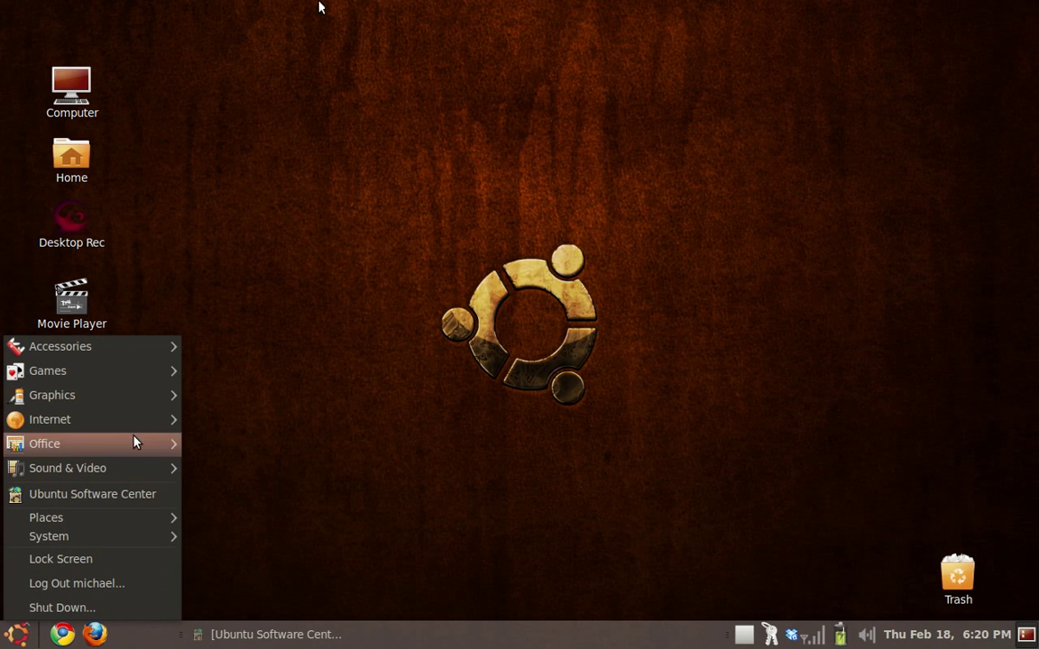
click(291, 440)
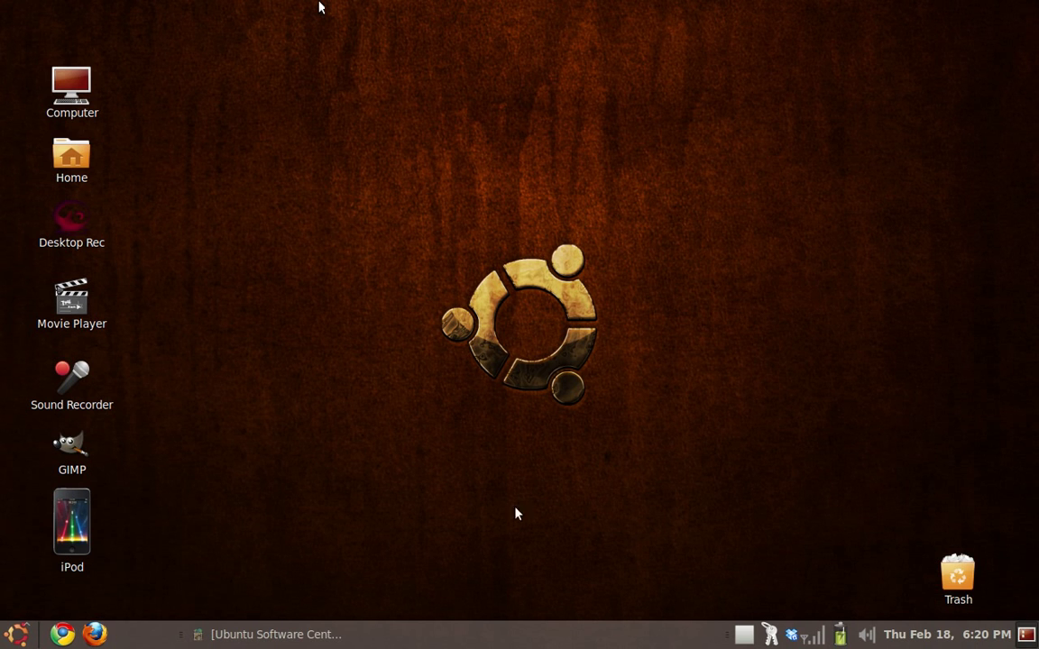
right_click(454, 642)
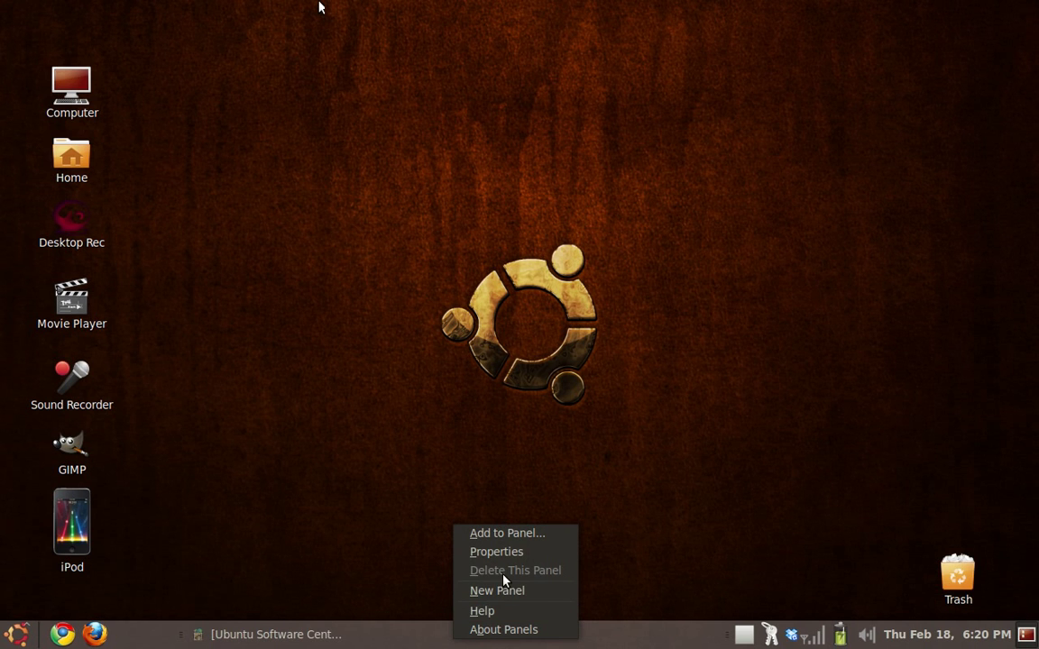
click(356, 518)
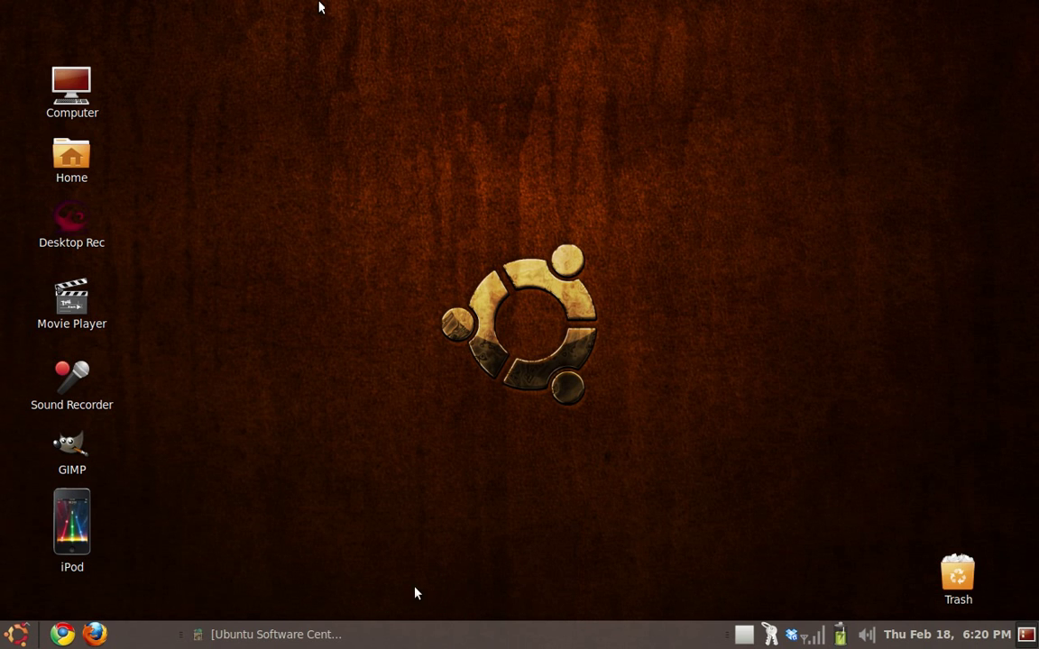
right_click(432, 637)
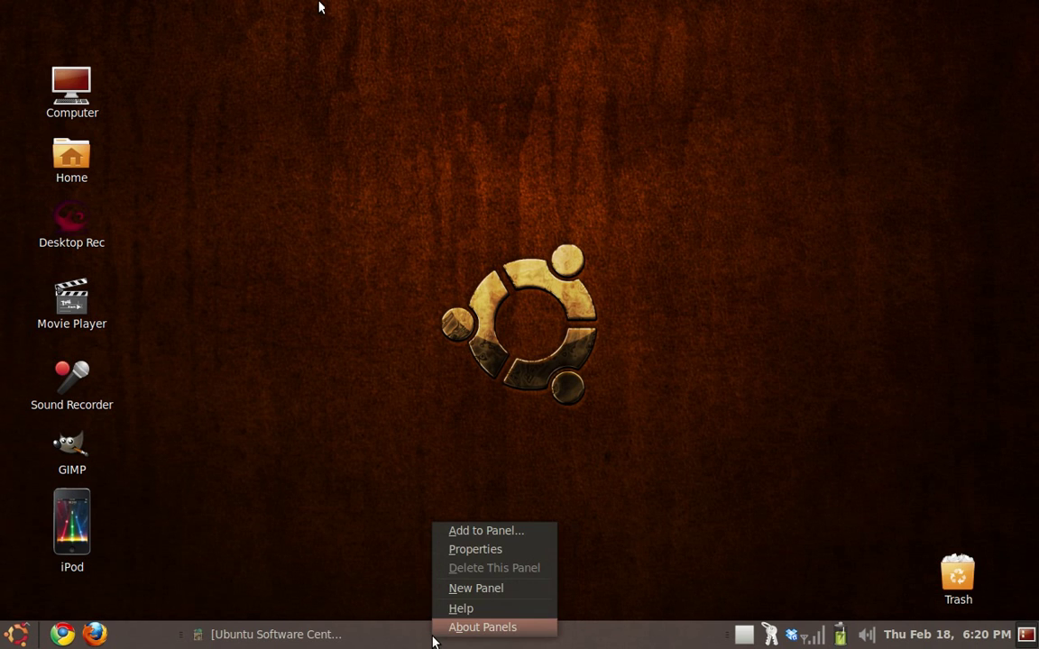
click(463, 553)
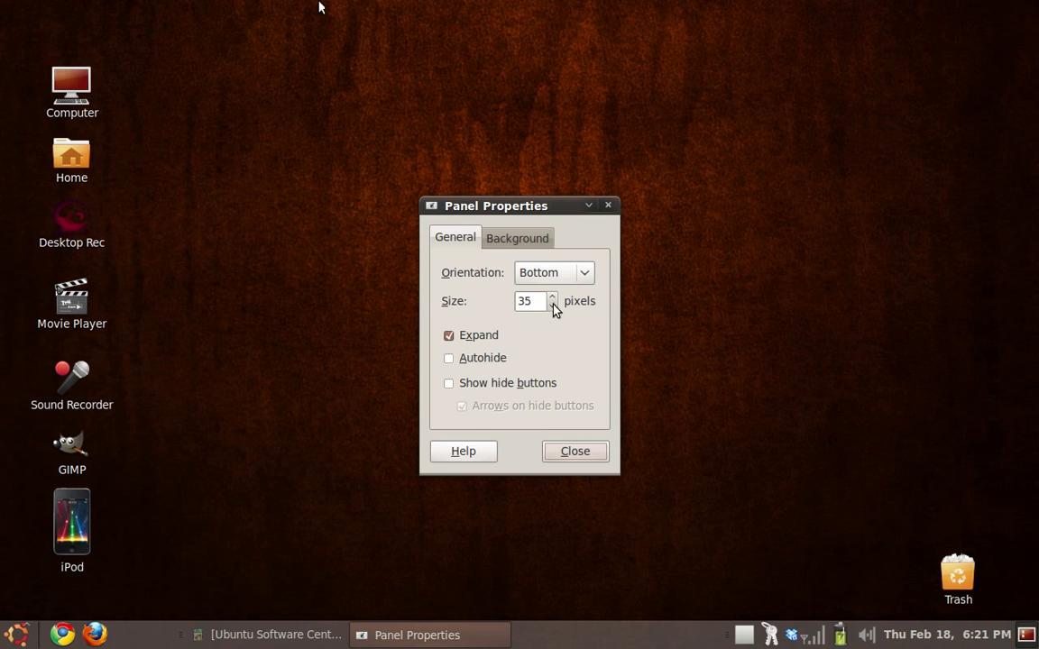
- Adjust the panel Size up to 48 pixels, then back down toward 36 pixels
click(551, 298)
click(551, 298)
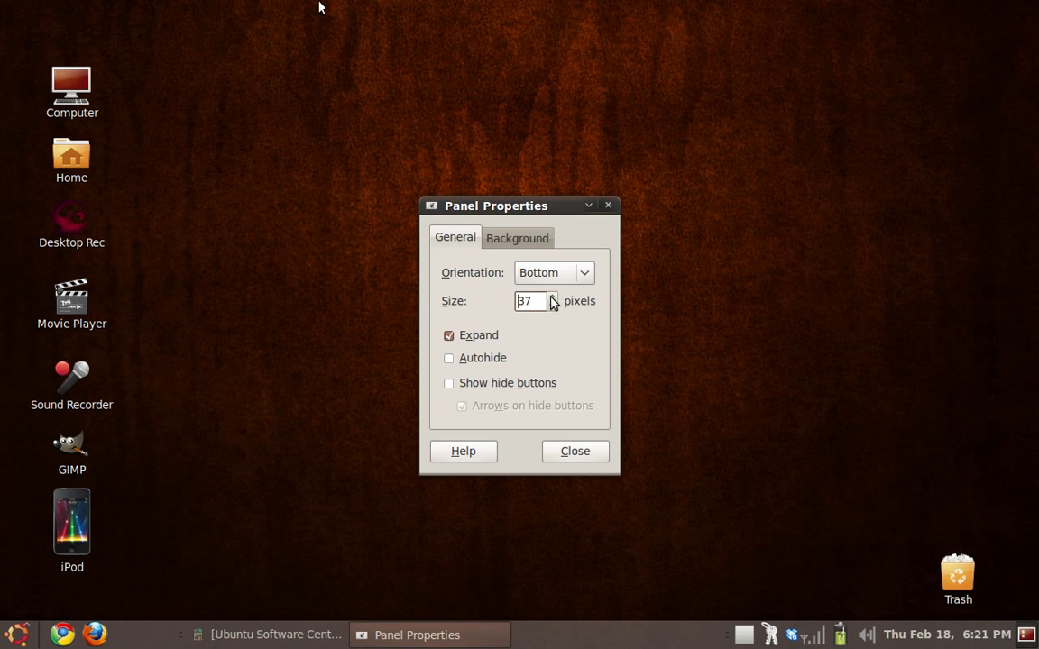
click(551, 297)
click(551, 298)
click(551, 297)
click(551, 297)
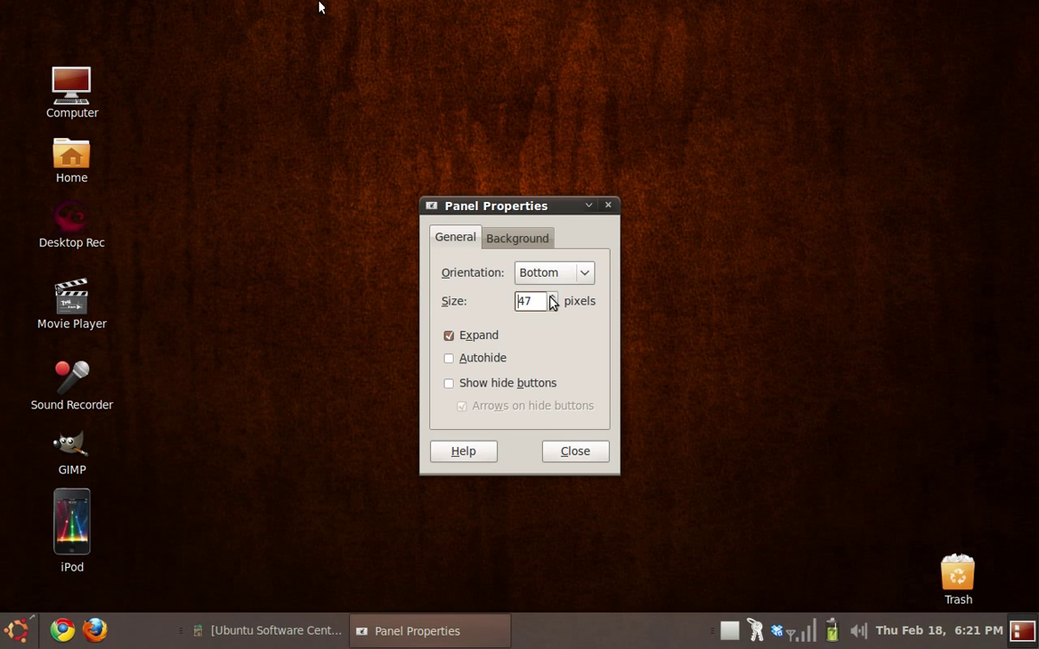
click(551, 297)
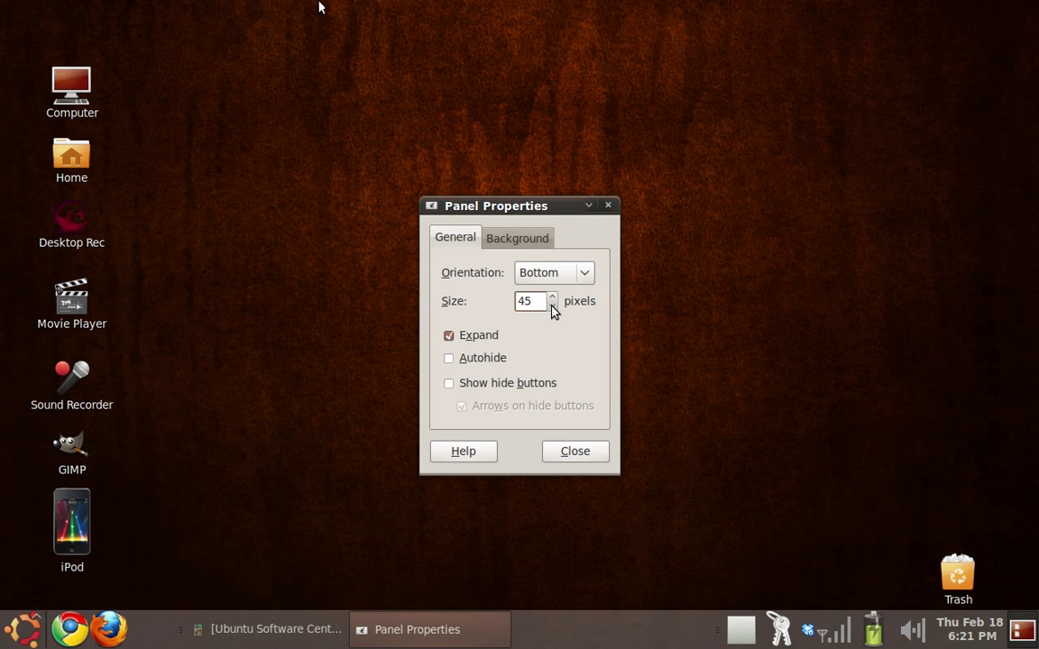
click(552, 306)
click(552, 305)
click(552, 305)
click(552, 306)
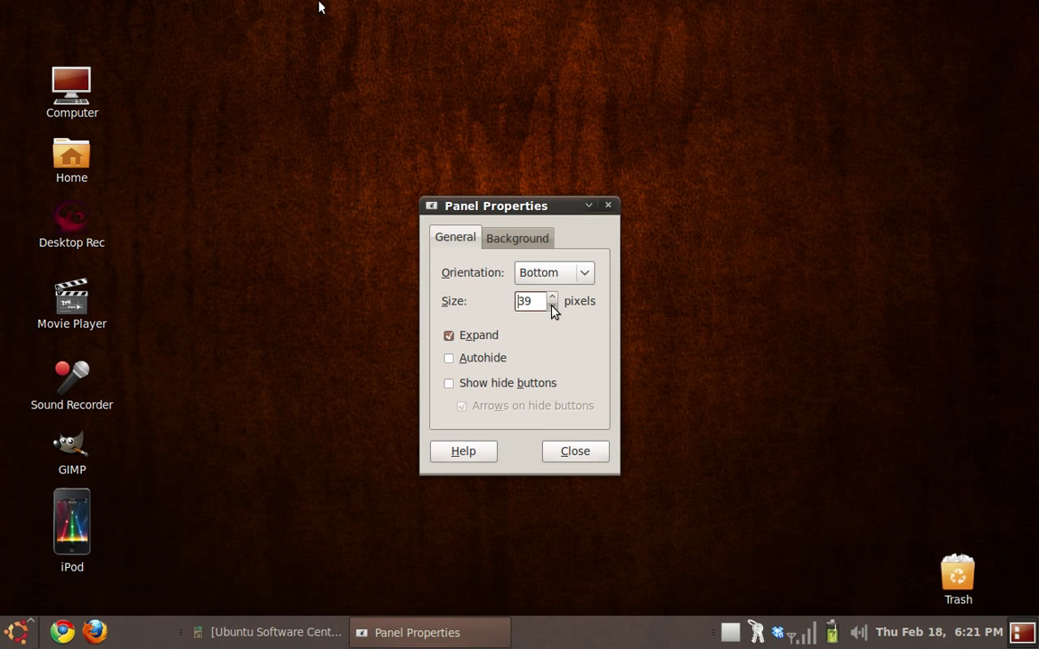
click(552, 306)
click(552, 306)
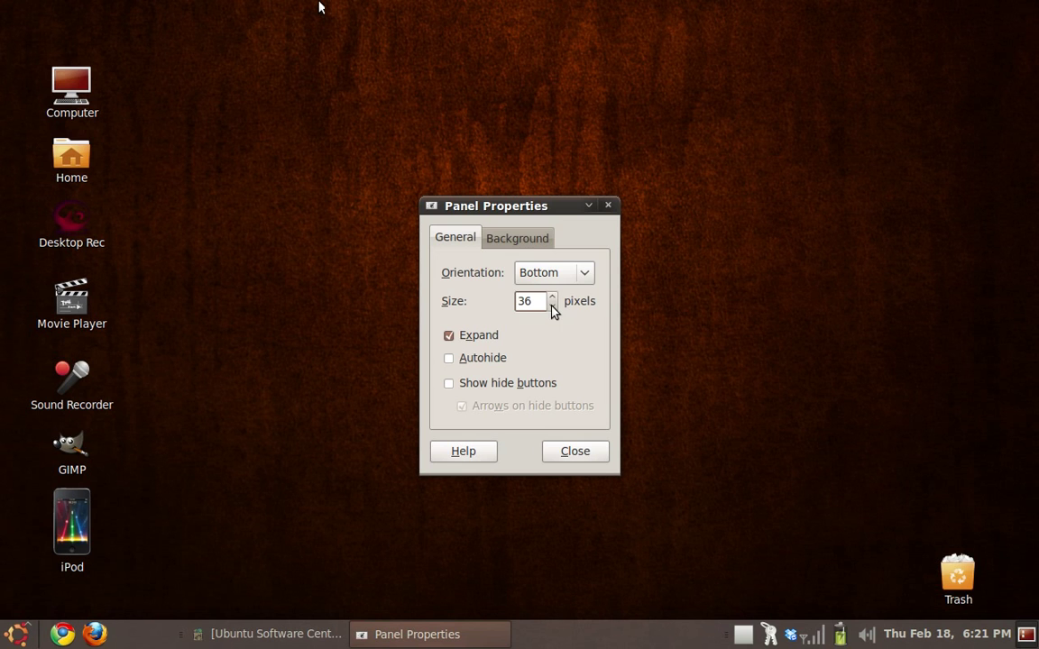
- Set the panel background to Solid color with the Style slider near Transparent, then close Properties
click(522, 238)
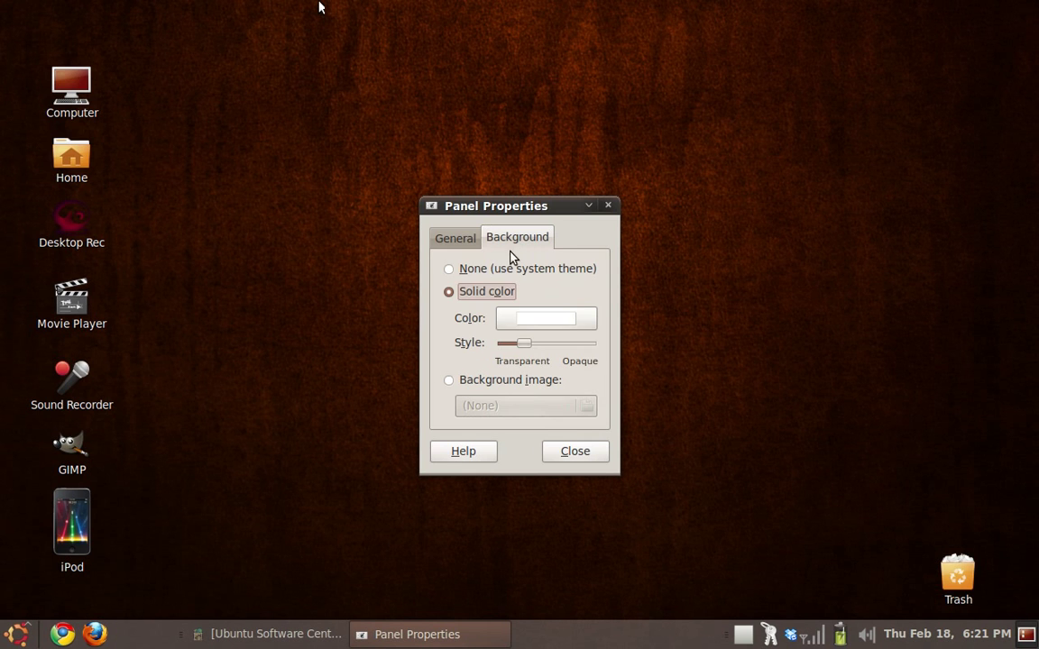
click(450, 270)
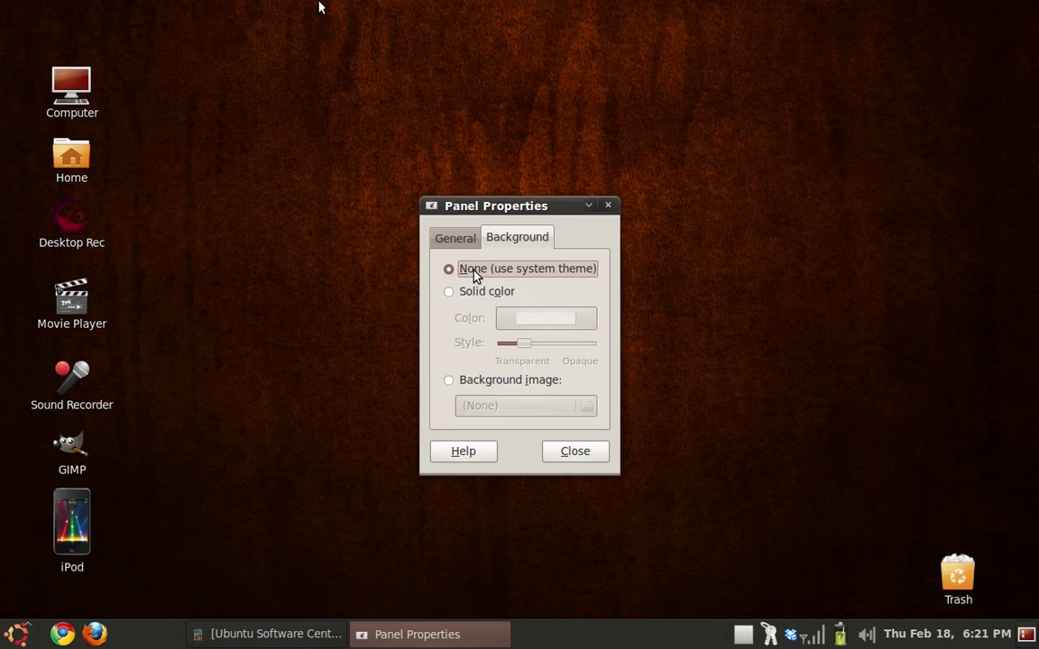
click(450, 293)
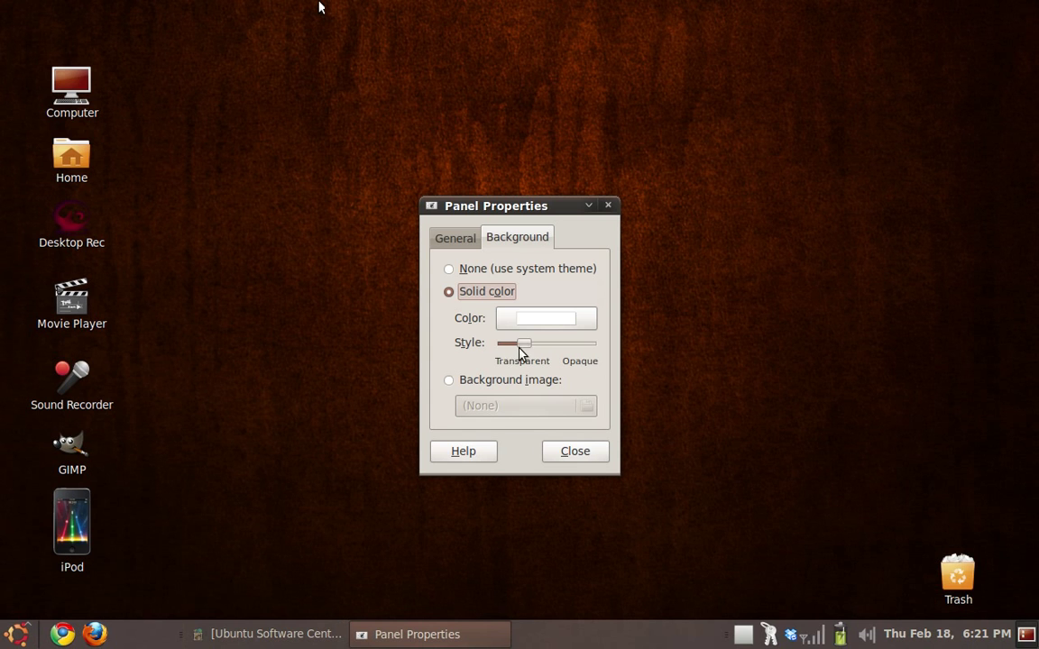
drag(520, 354, 516, 349)
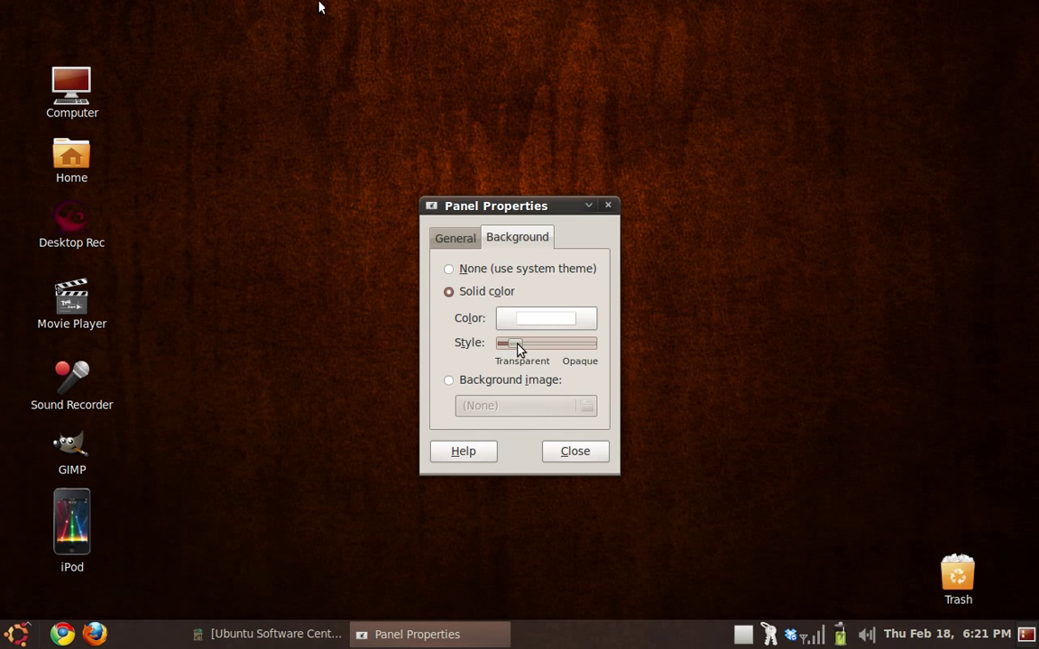
click(574, 451)
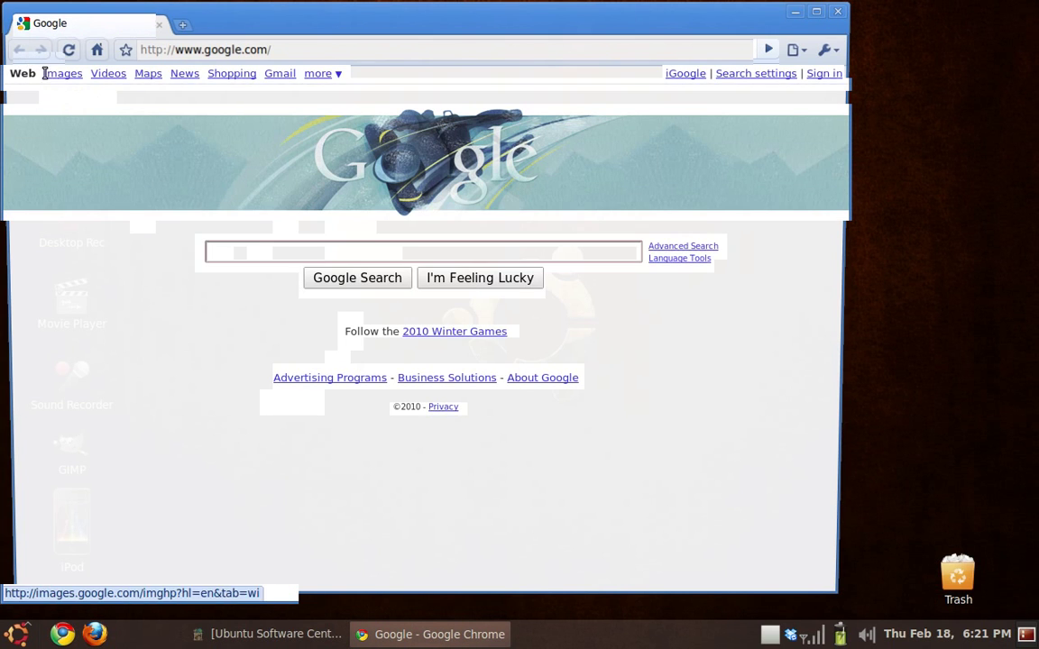
- Switch to Google Images and search for 'official ubuntu wallpaper'
click(63, 74)
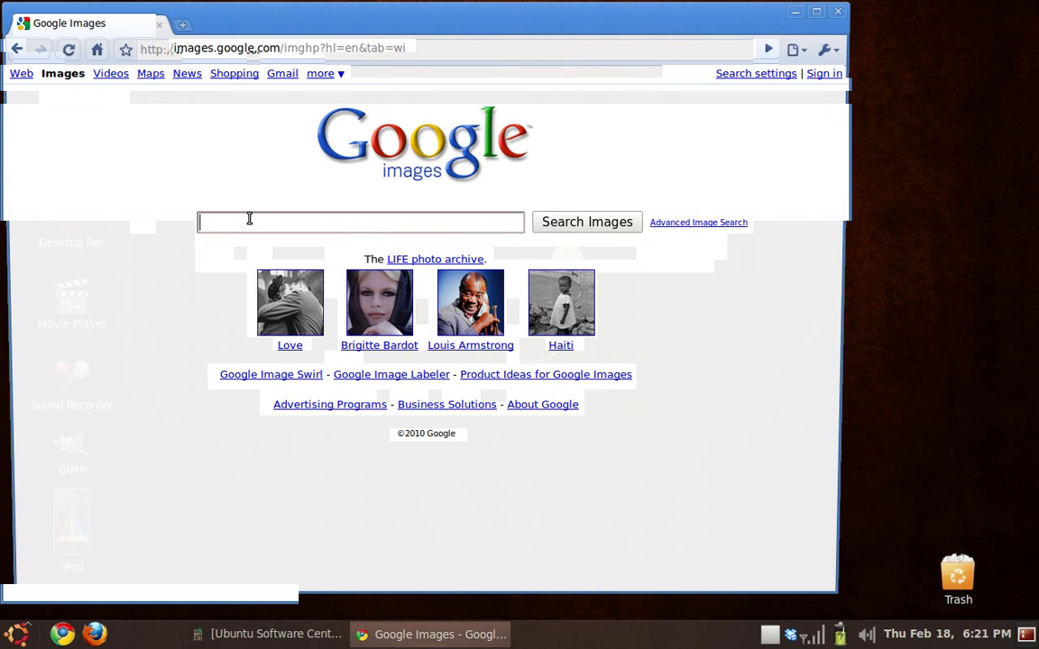
text(ofi)
key(BackSpace)
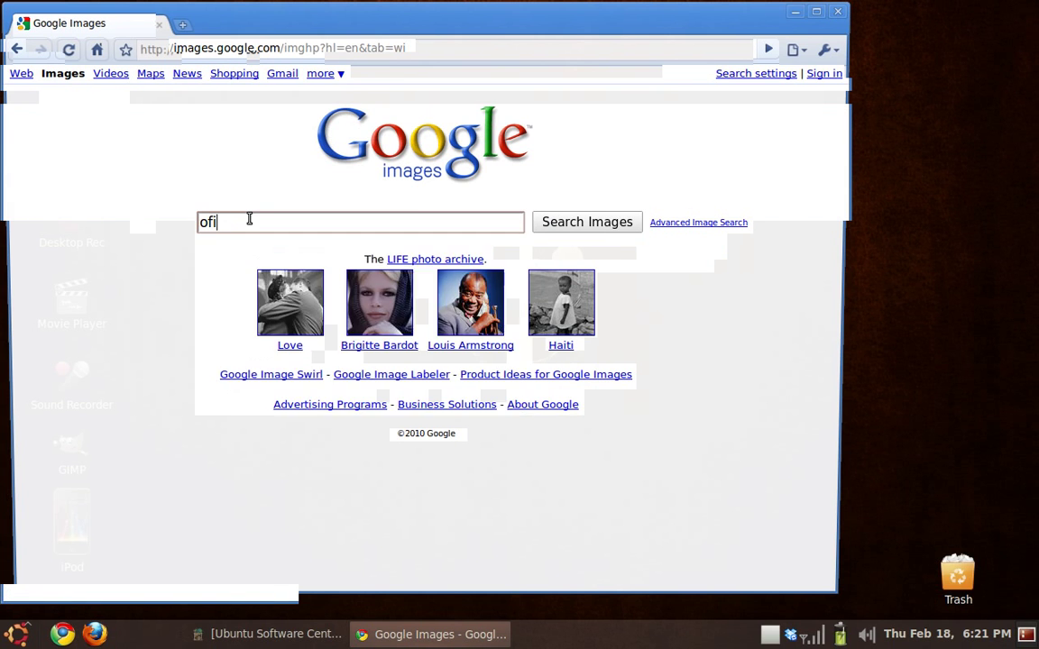
text(fici)
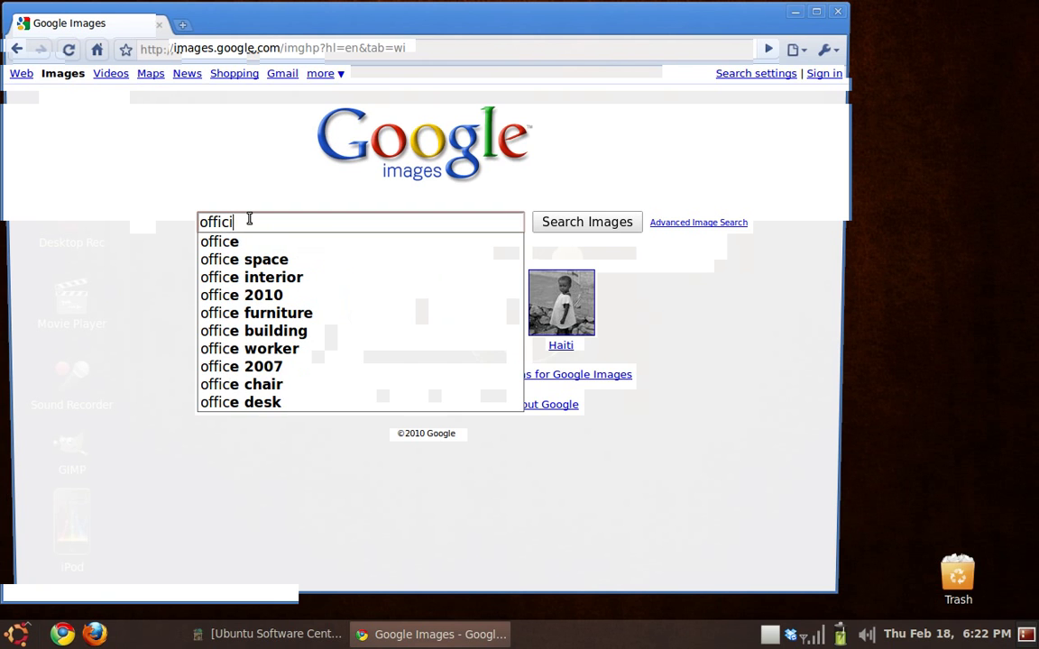
text(al u)
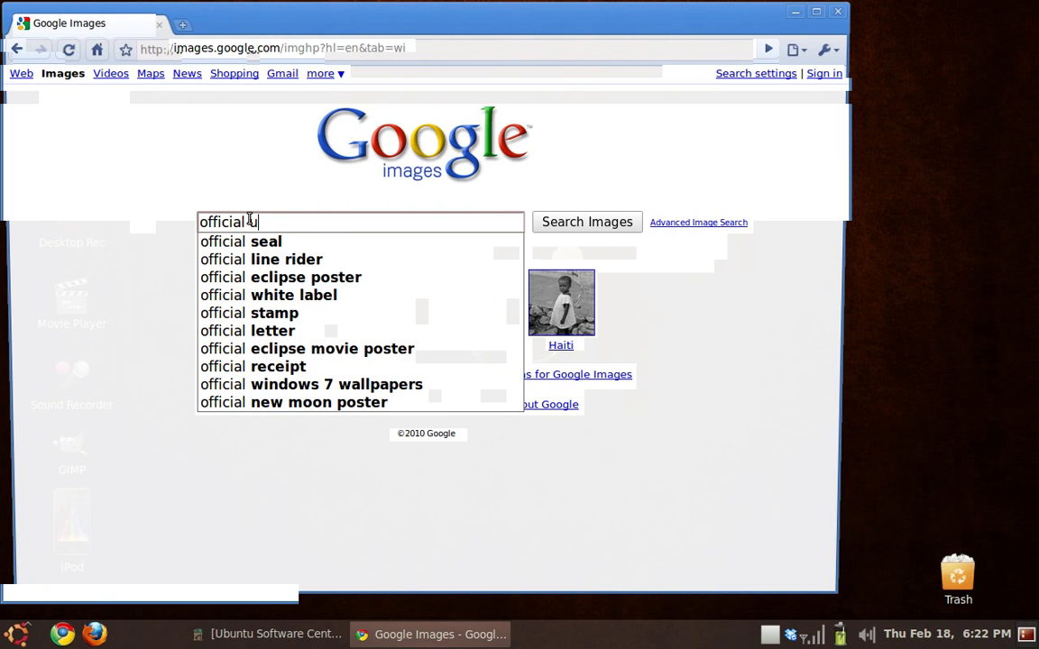
text(buntu)
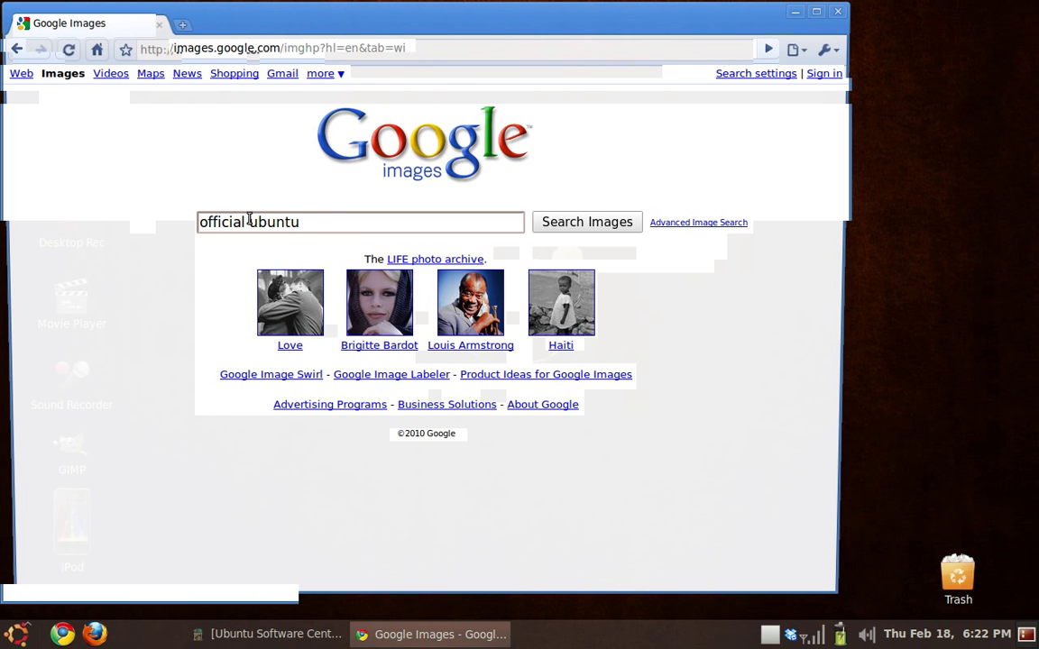
text( wallpaper)
key(Return)
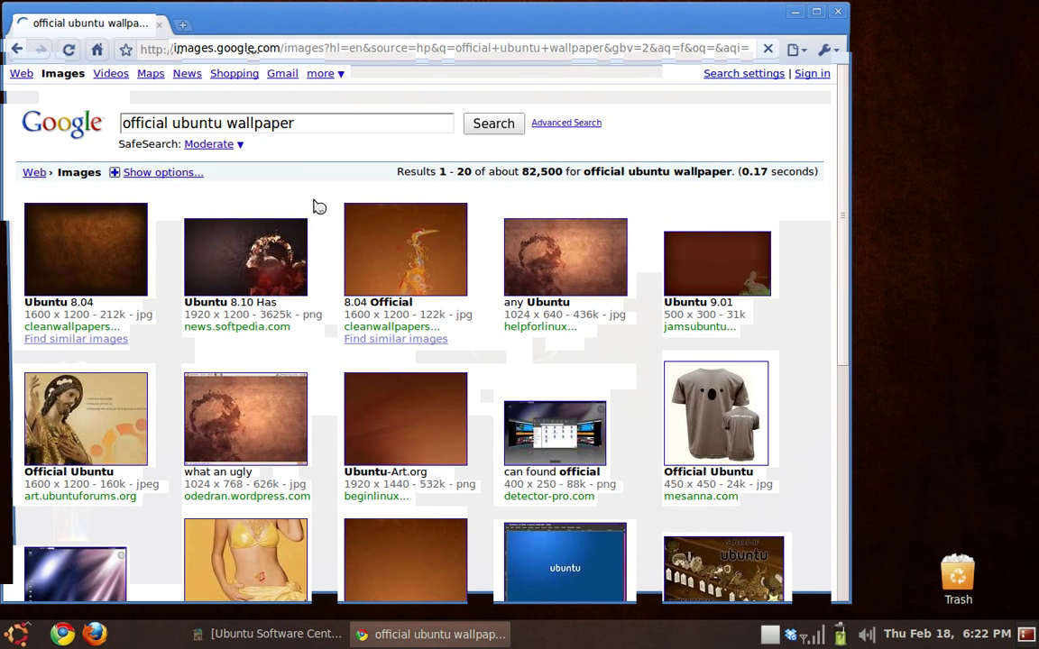
- On results page 2, open the dark 1024×768 Ubuntu wallpaper from ubuntuforums.org
scroll(315, 207, down, 6)
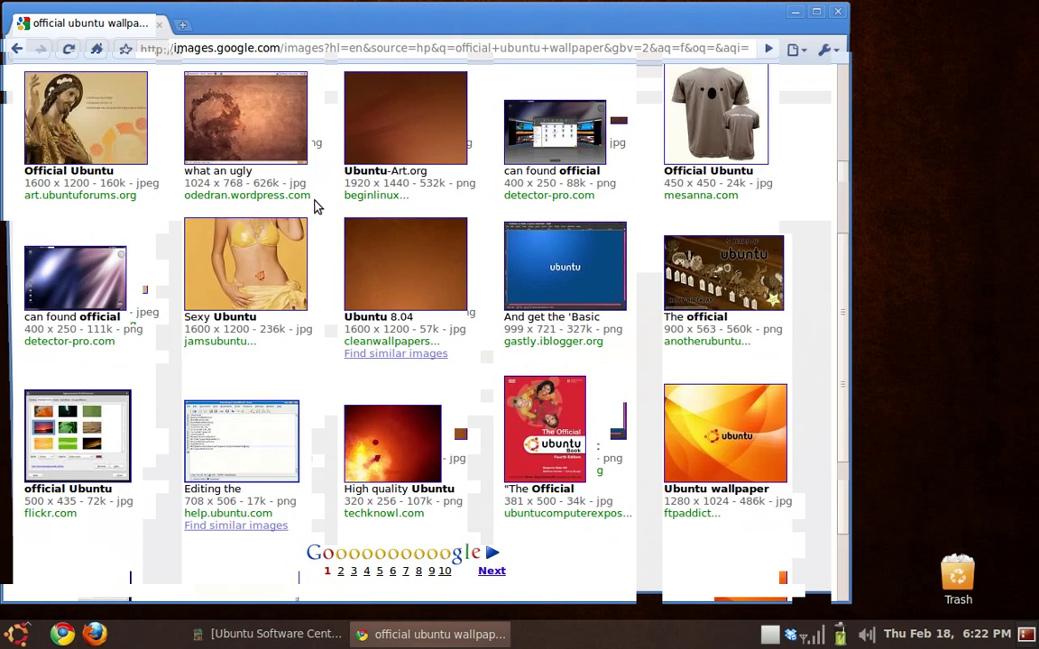
scroll(316, 208, up, 7)
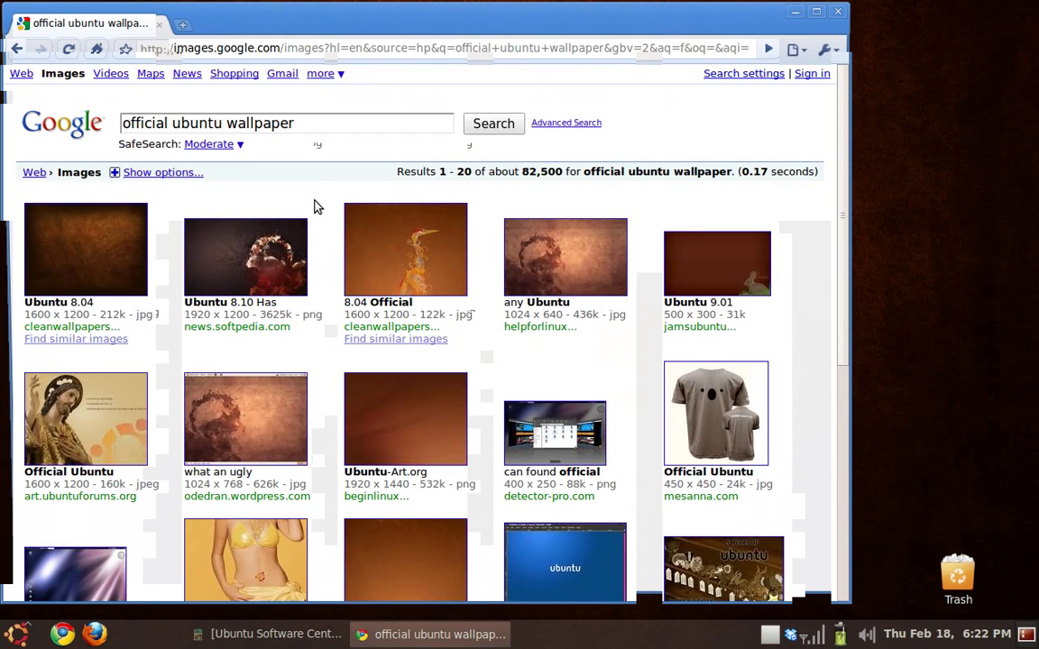
scroll(315, 207, down, 8)
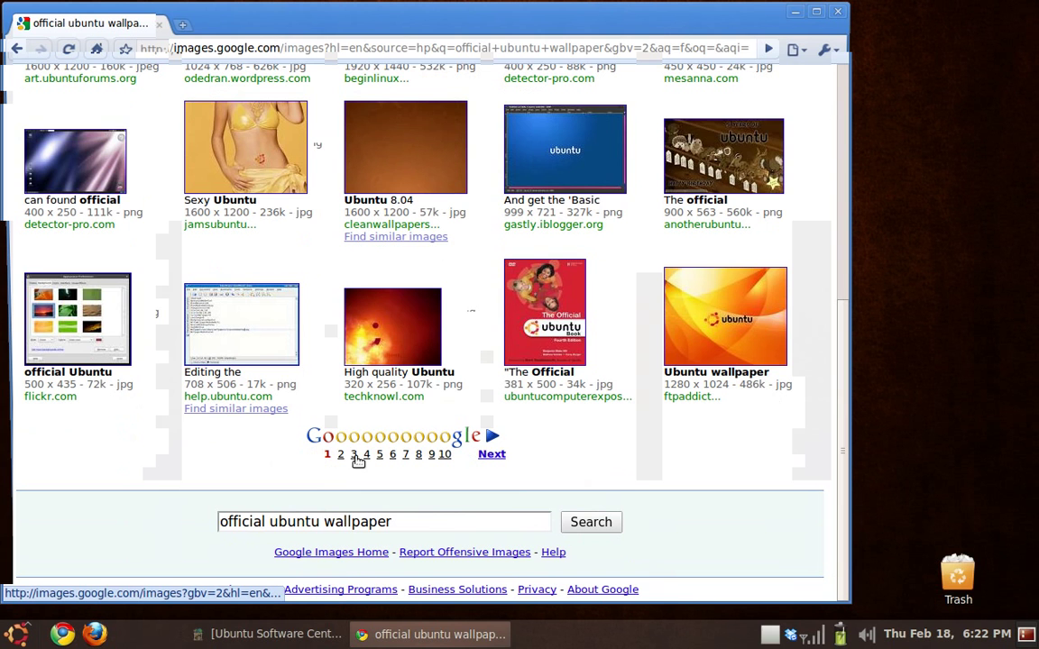
click(340, 455)
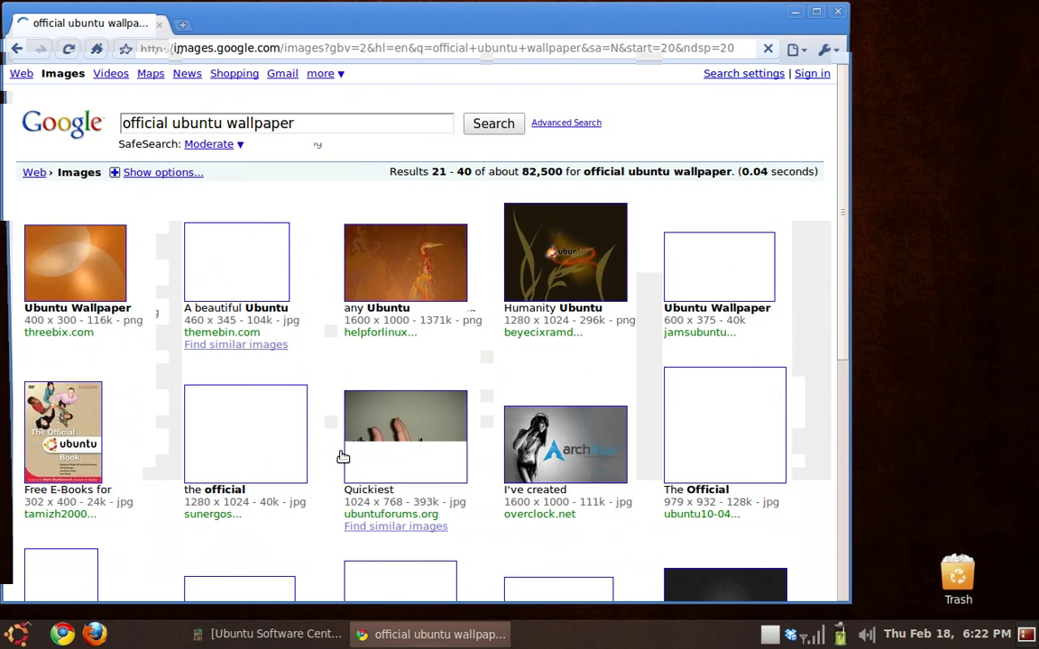
scroll(323, 397, down, 8)
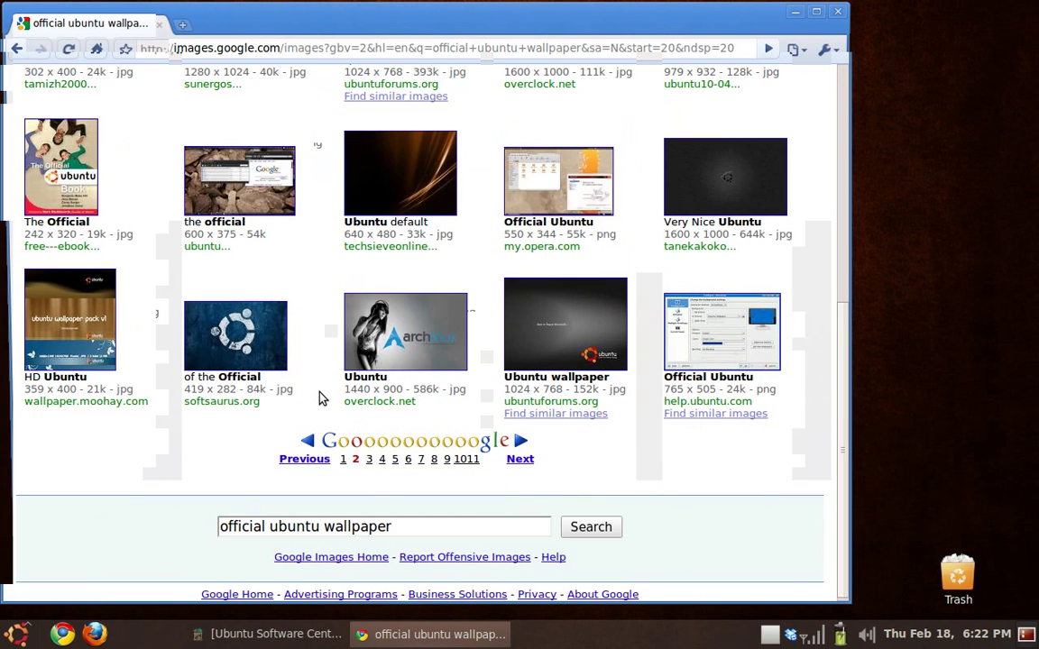
scroll(321, 399, down, 1)
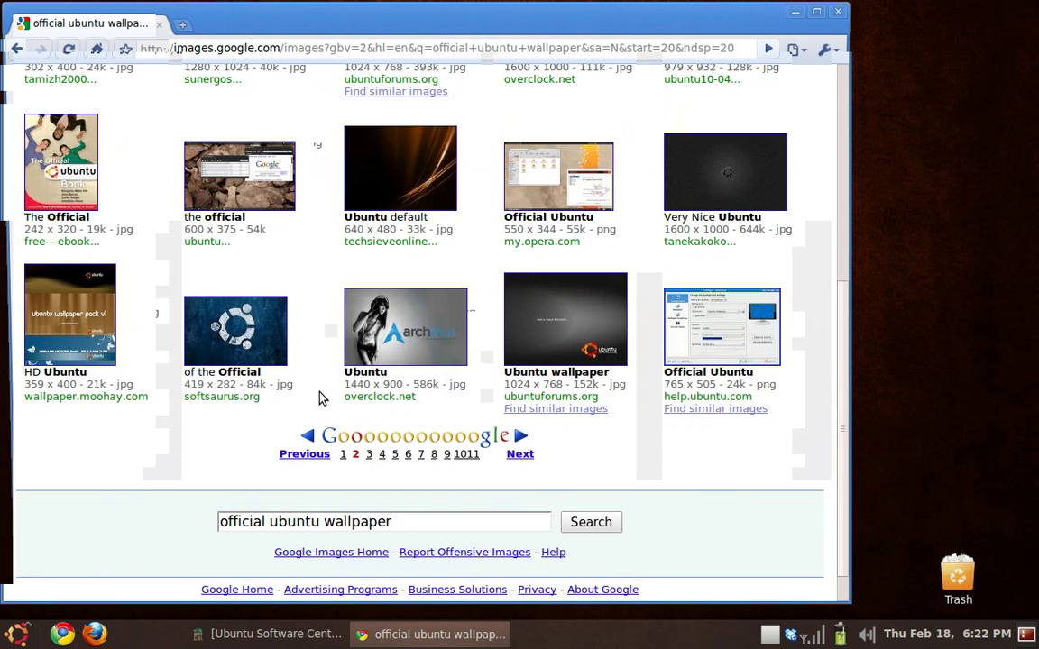
scroll(321, 398, up, 10)
scroll(320, 398, down, 10)
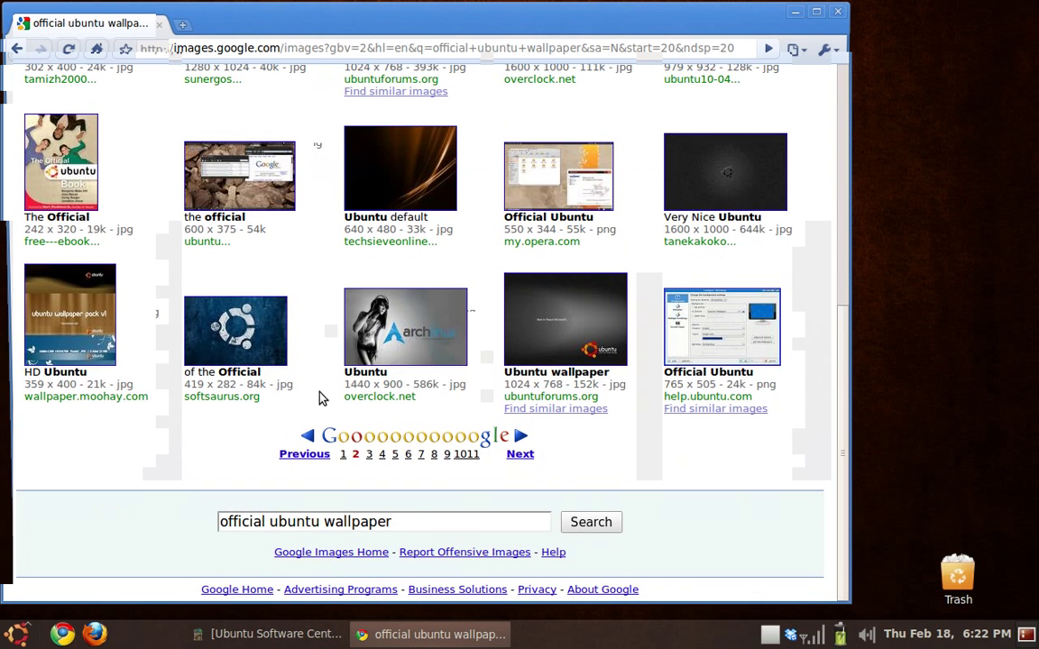
click(558, 345)
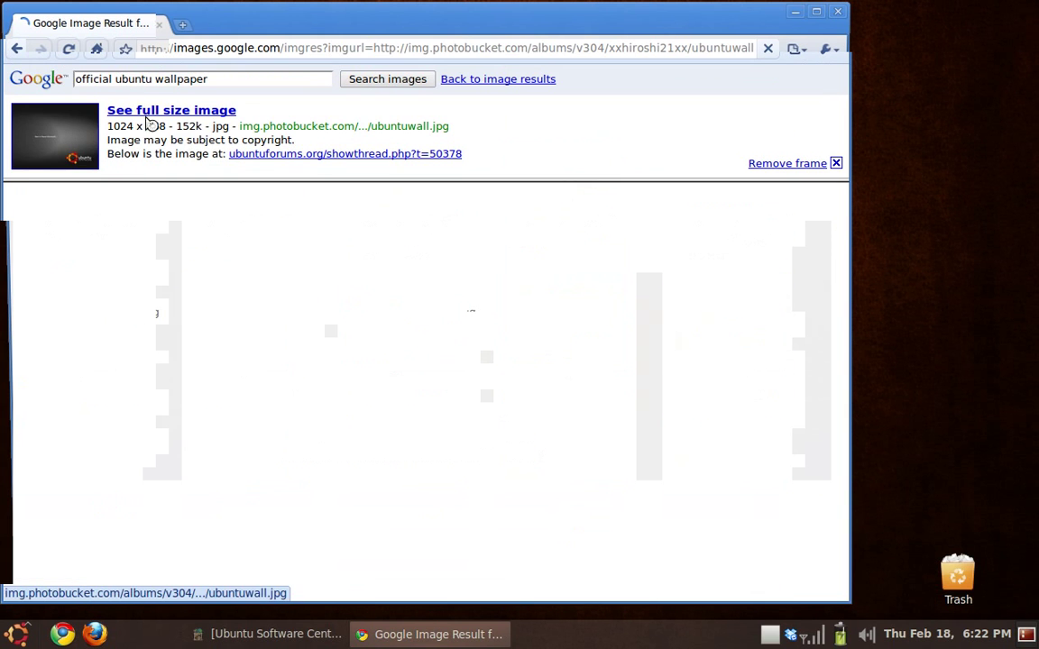
- View ubuntuwall.jpg at full size, then minimize Chrome to reveal the desktop
click(146, 111)
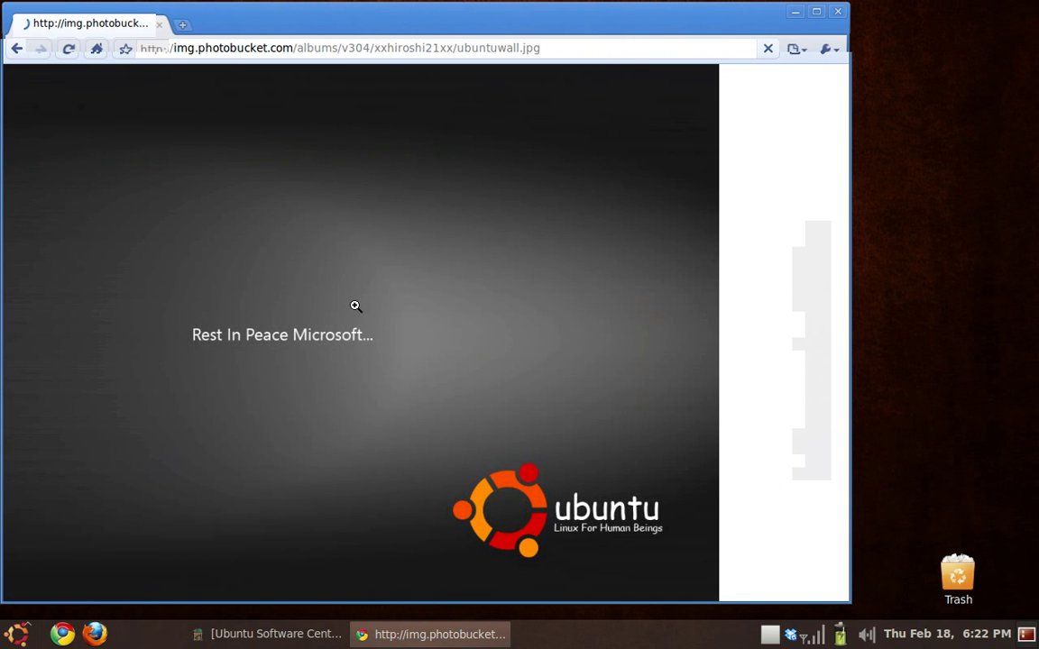
right_click(356, 307)
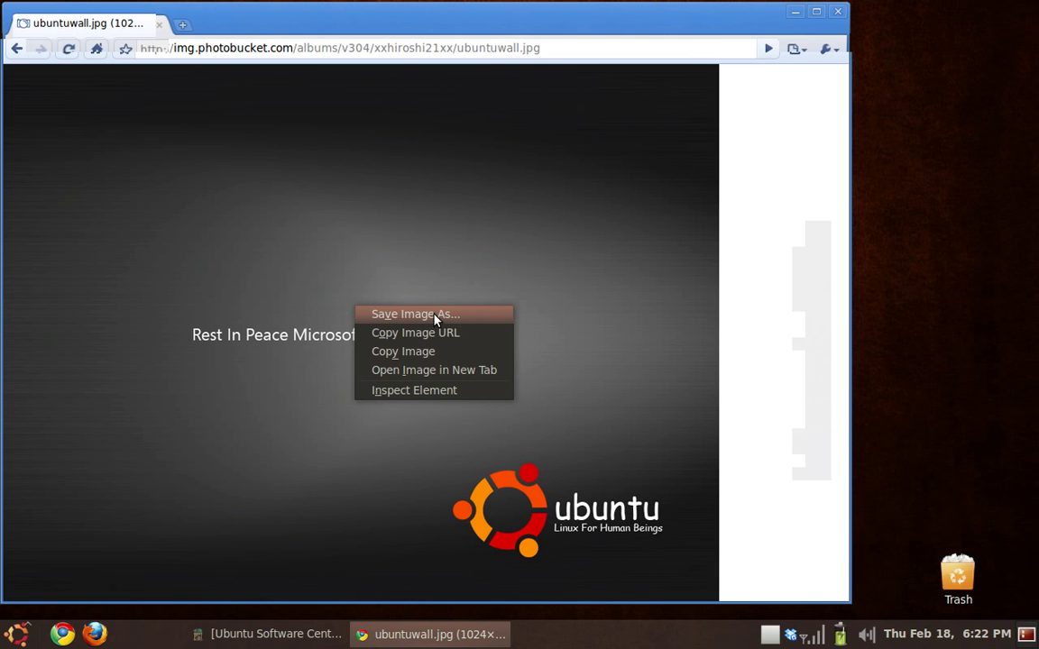
click(745, 242)
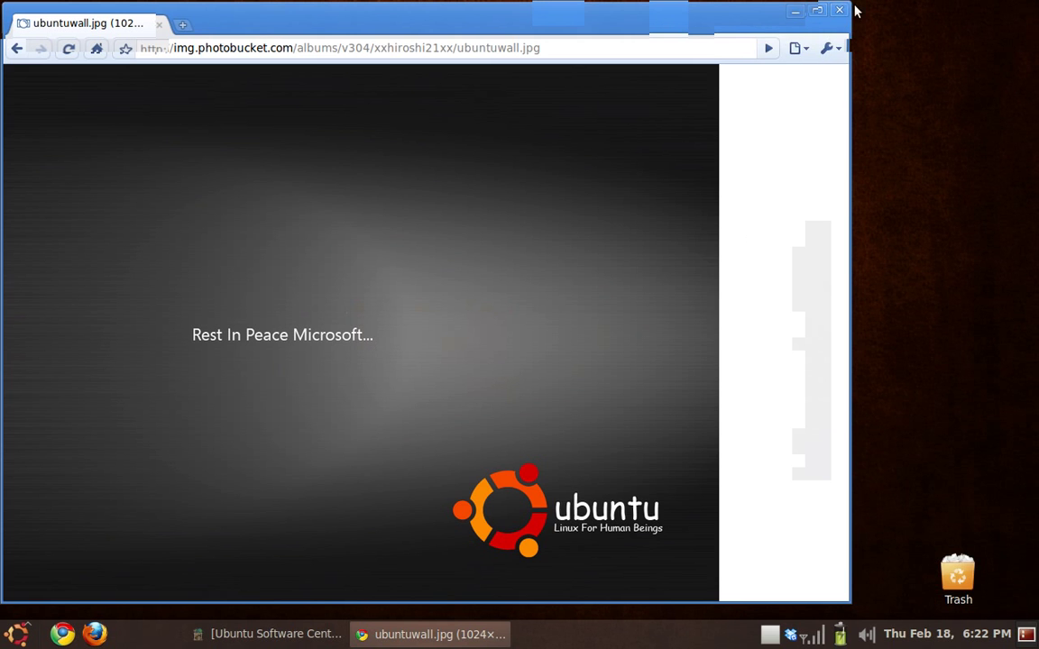
click(794, 11)
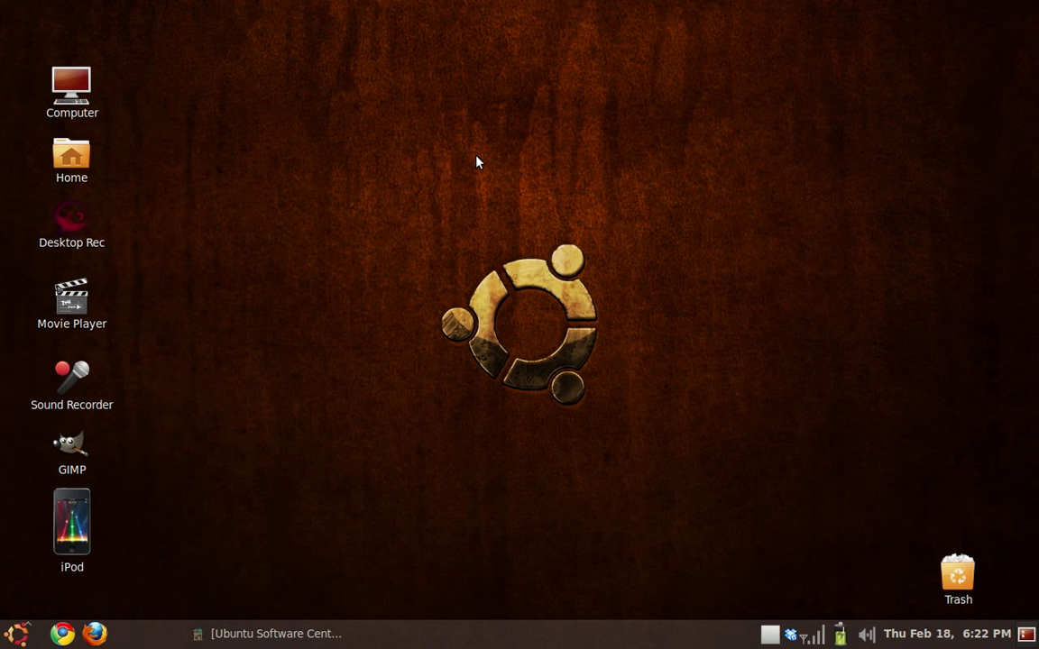